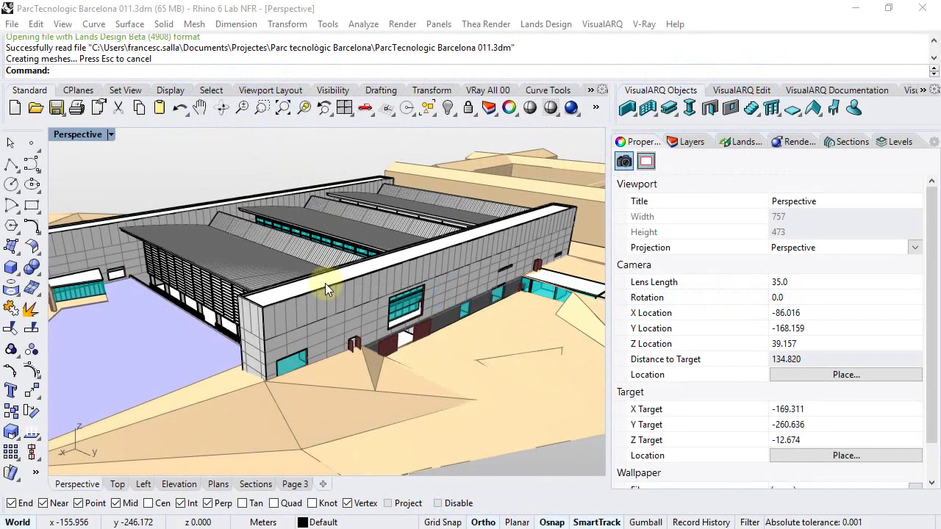
Enable the South L. Section cut, then zoom and orbit in to see the interior floors and courtyard
right_drag(320, 282, 329, 280)
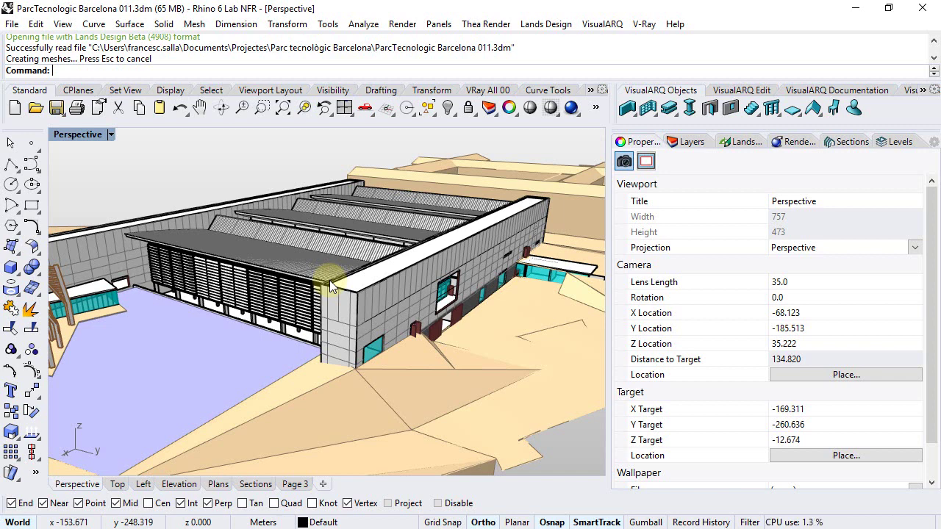
right_drag(330, 280, 375, 262)
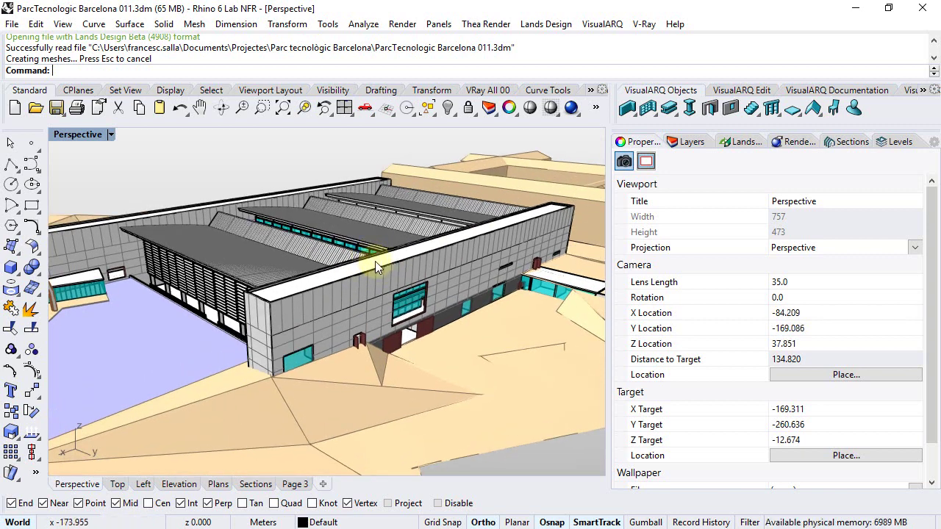
click(847, 144)
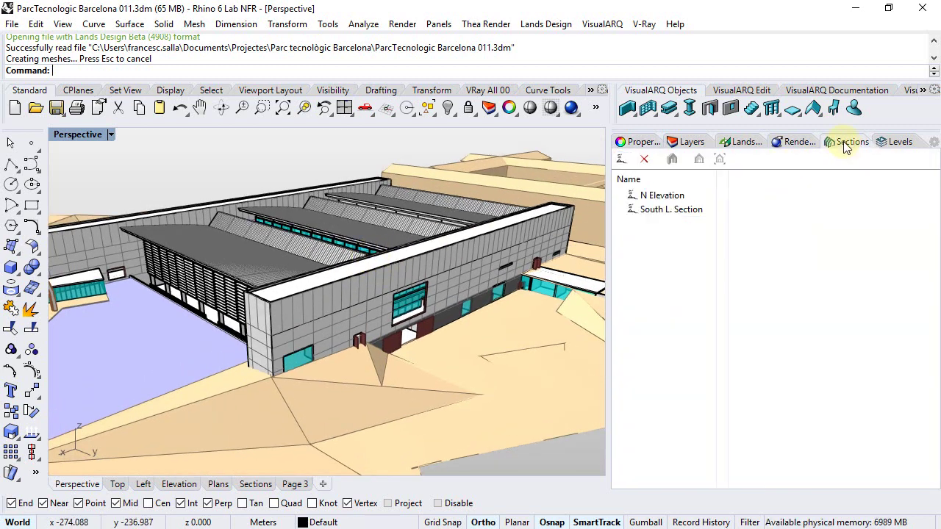
click(651, 212)
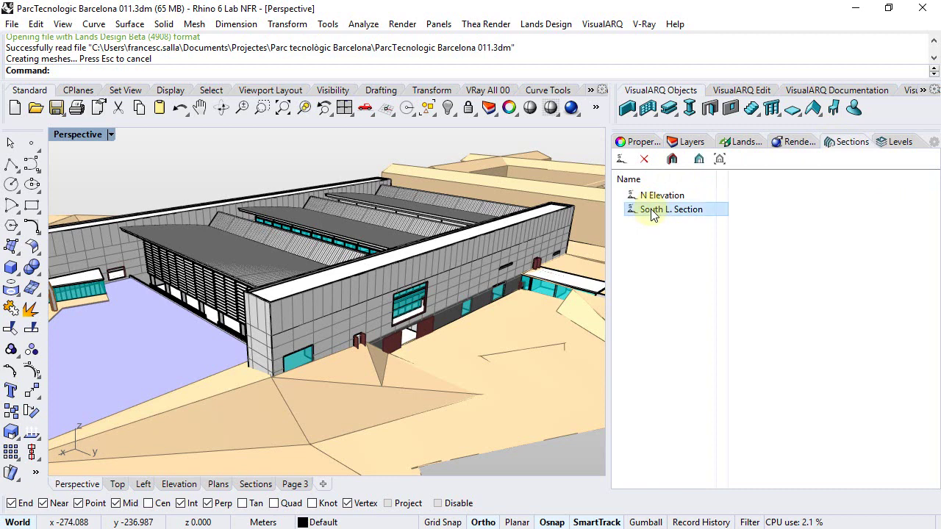
click(672, 160)
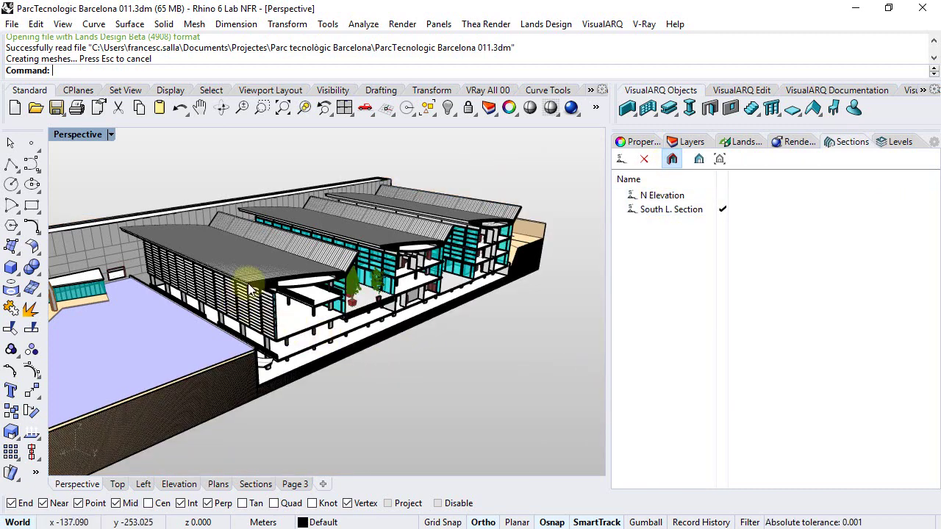
scroll(248, 286, up, 4)
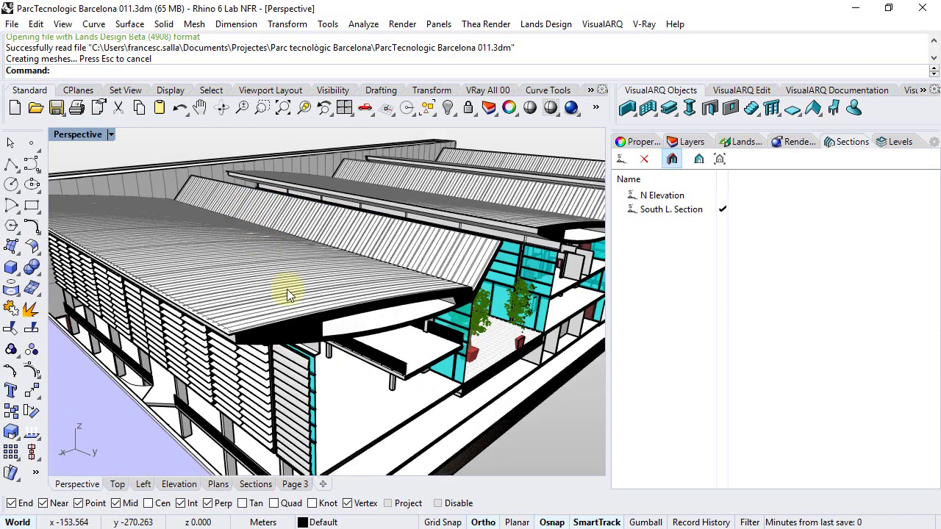
scroll(263, 242, up, 3)
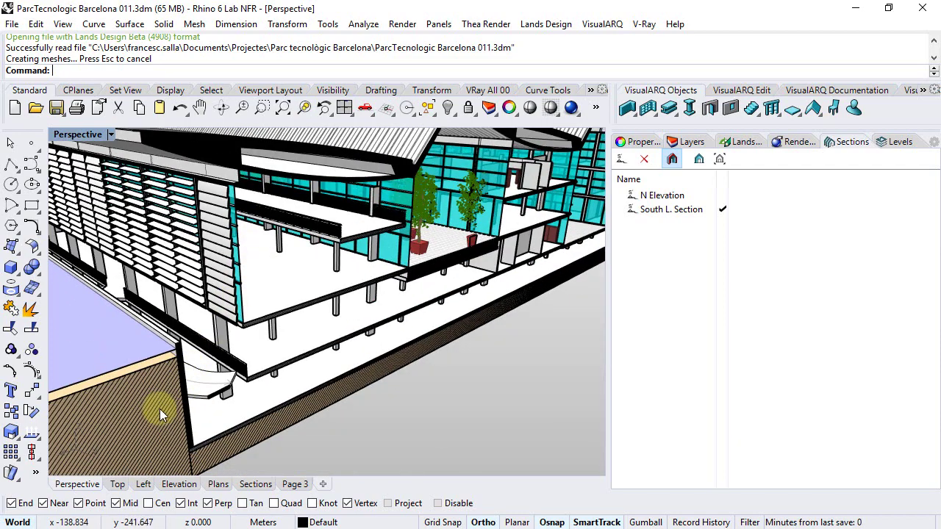
right_drag(364, 298, 382, 321)
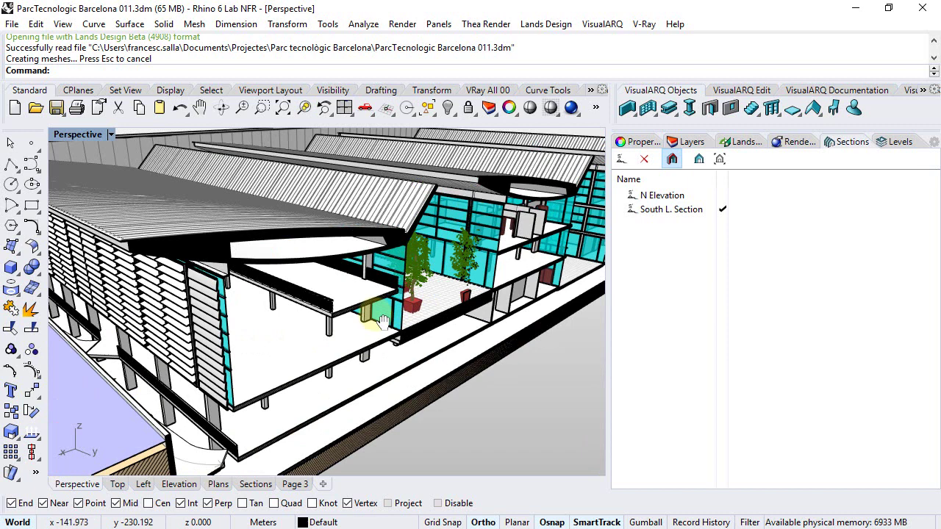
Give the roof's section cut the Hatch1 pattern
click(219, 243)
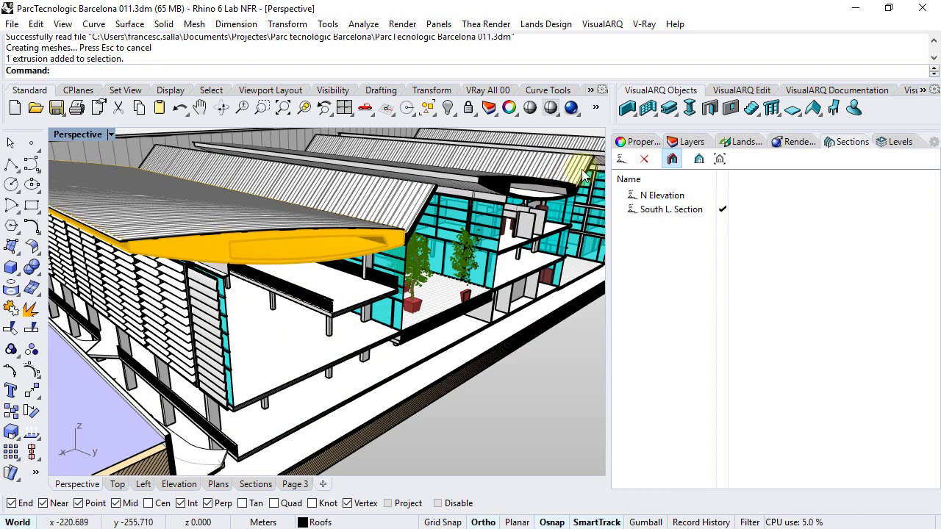
click(641, 142)
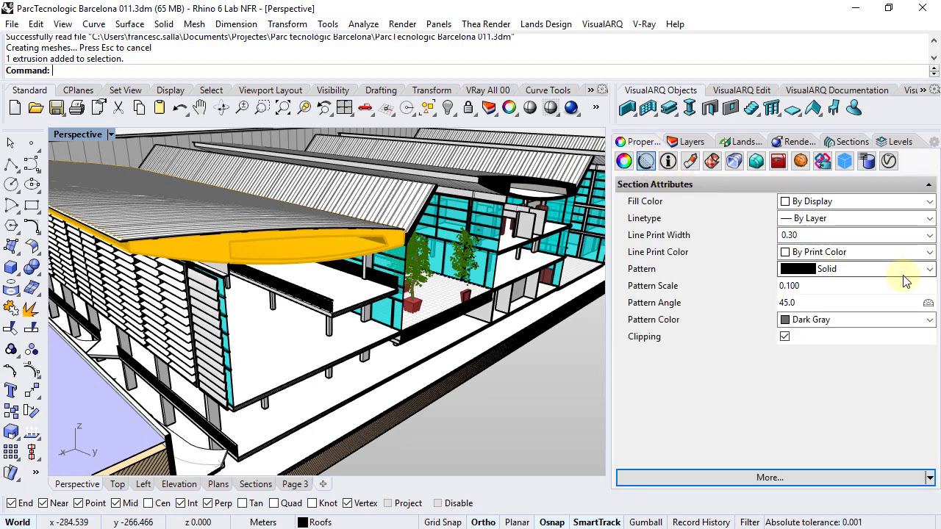
click(928, 268)
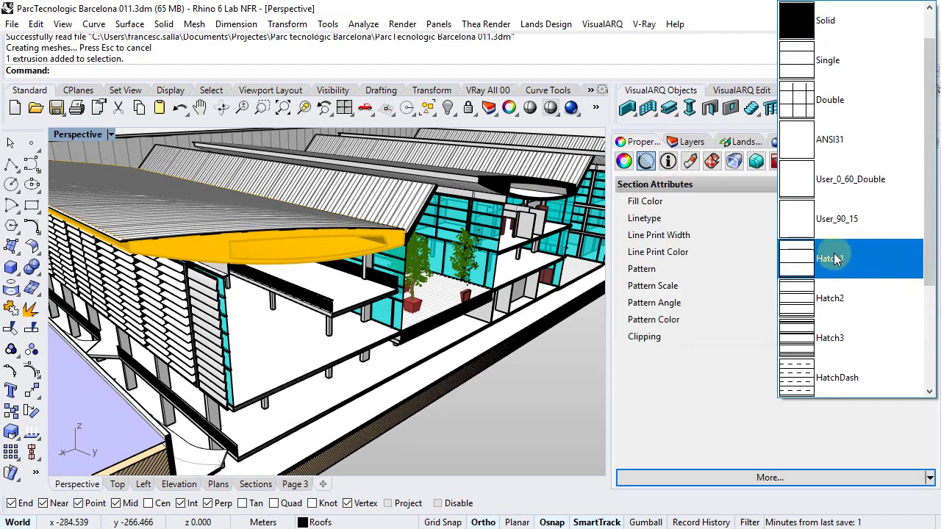
click(857, 264)
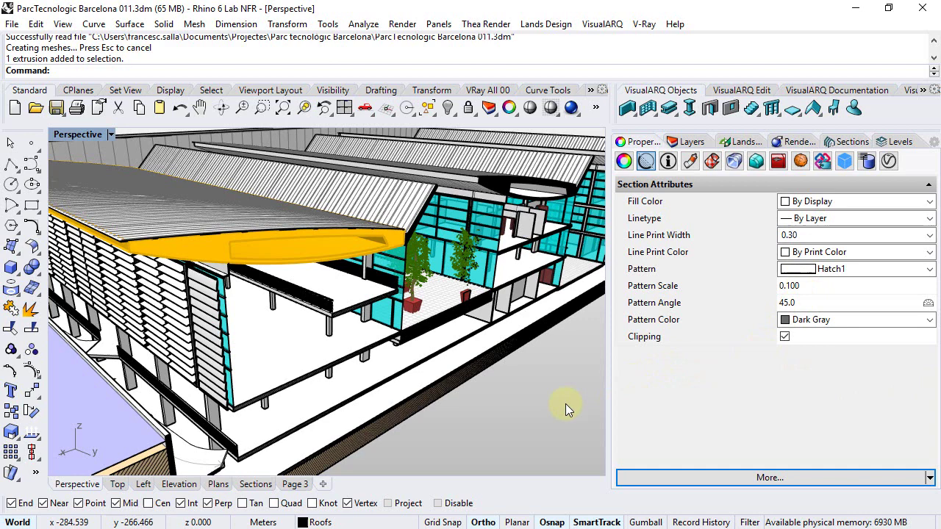
key(Escape)
Create a new A3 landscape layout named Page 4
right_drag(370, 332, 331, 408)
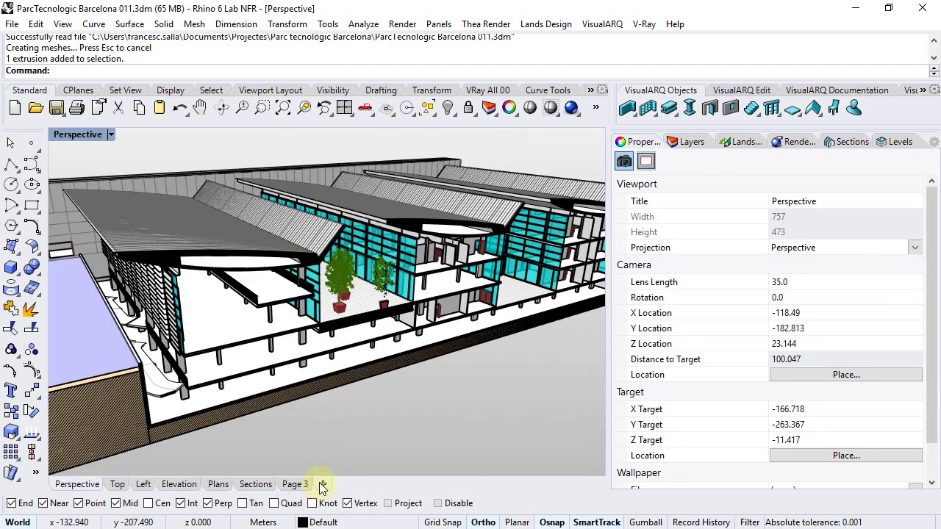
click(324, 485)
click(358, 406)
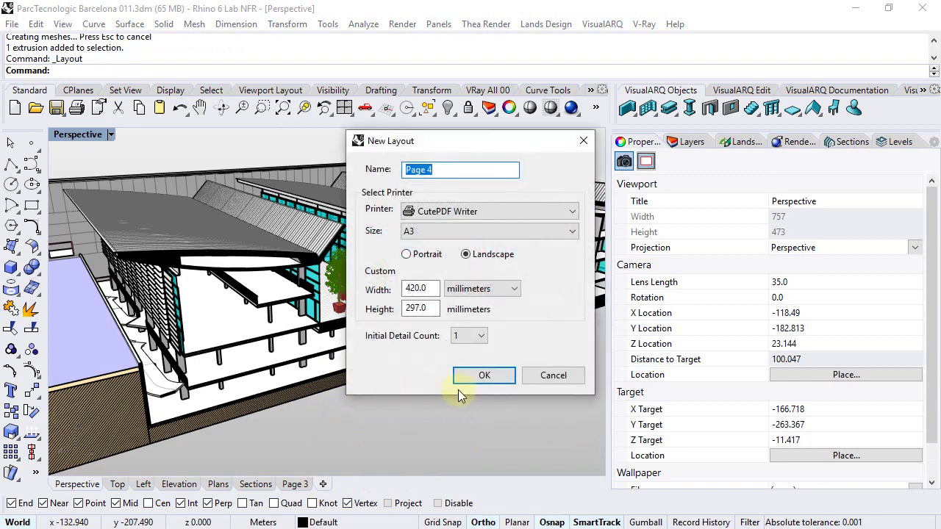
click(484, 376)
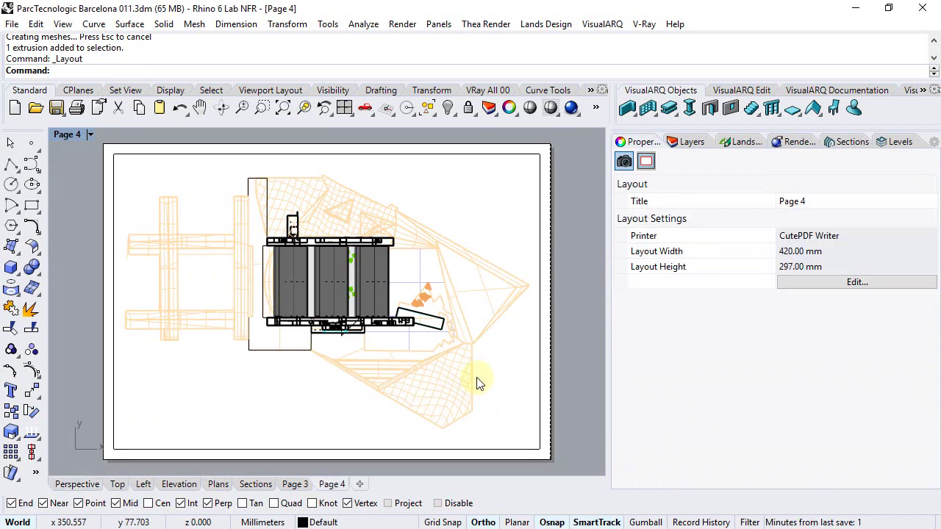
Show the South L. Section view in Page 4's detail, zoomed in on the central bays
double_click(301, 378)
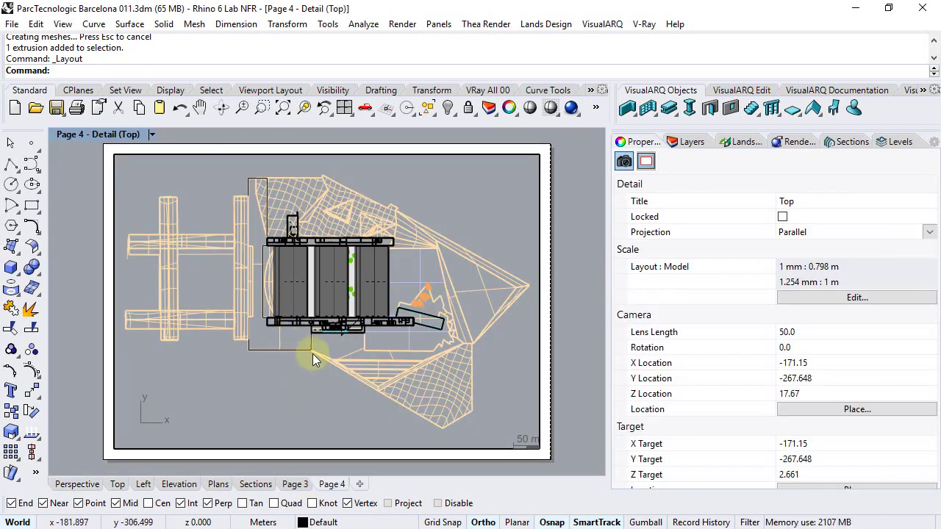
click(845, 142)
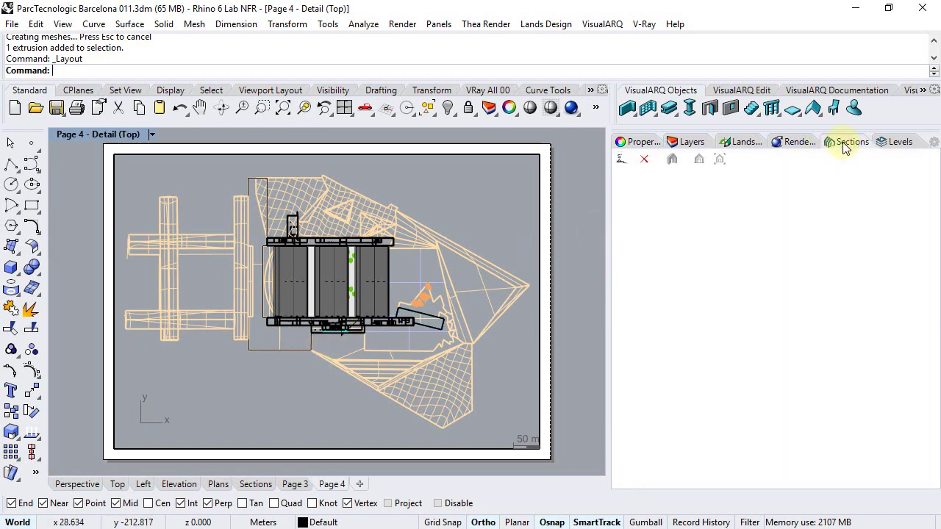
click(669, 210)
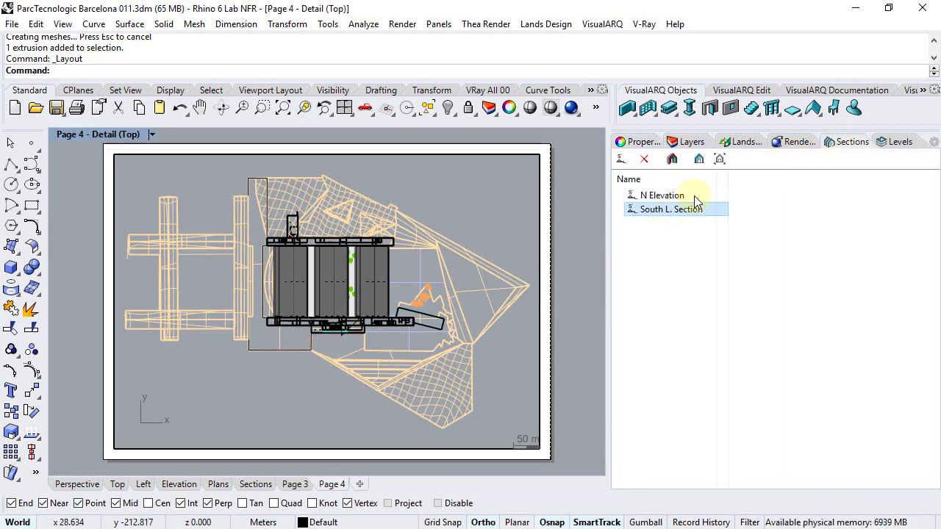
click(720, 160)
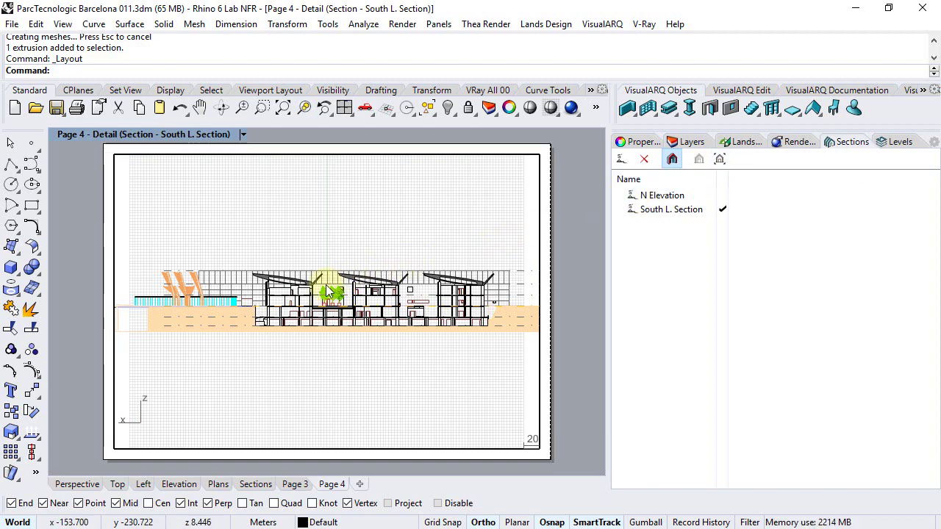
mouse_move(322, 283)
ctrl+right_down()
mouse_move(316, 225)
mouse_move(325, 263)
mouse_move(325, 242)
mouse_move(362, 309)
ctrl+right_up()
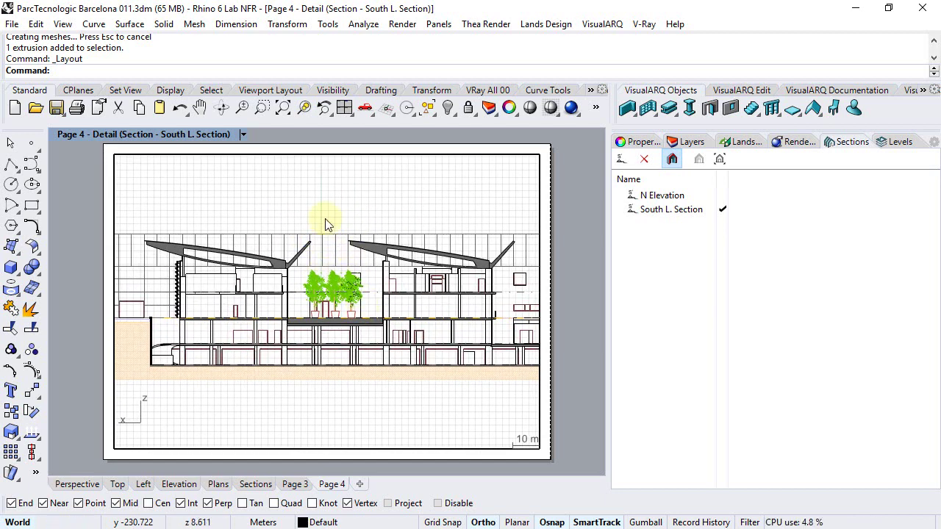
Switch the Page 4 detail to Perspective projection and return to the layout
click(640, 142)
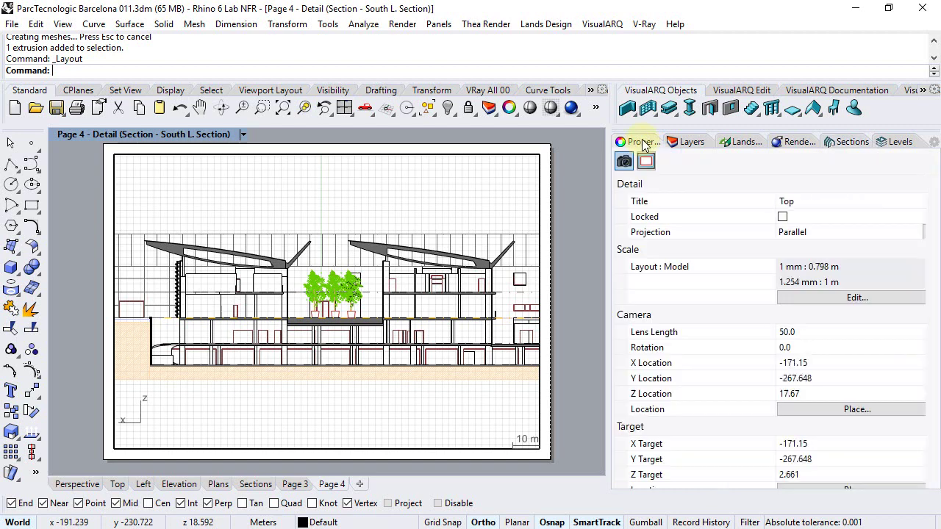
click(919, 234)
click(812, 256)
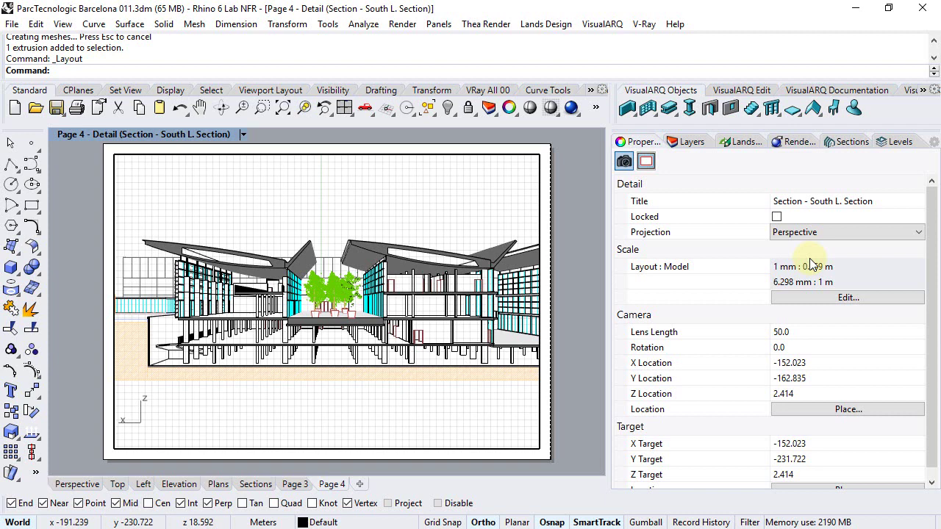
double_click(572, 254)
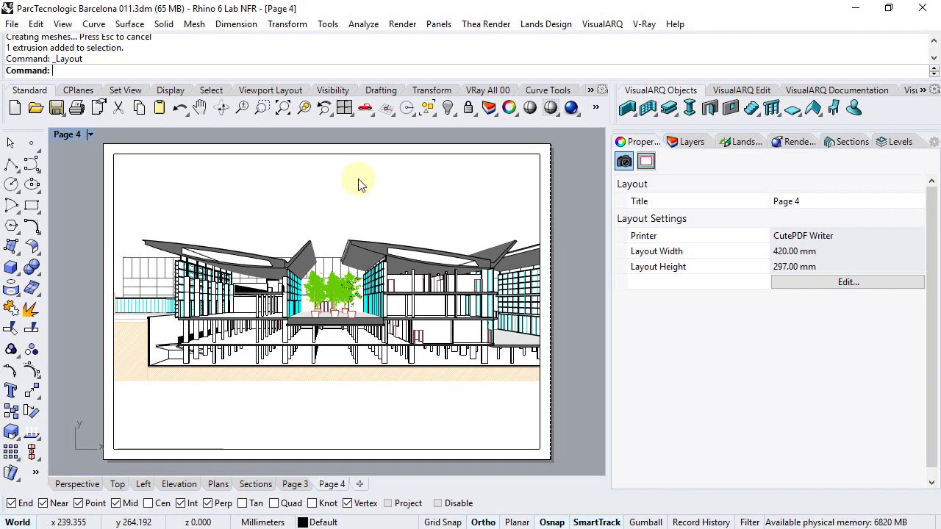
Copy the section detail InPlace directly on top of the original
click(406, 160)
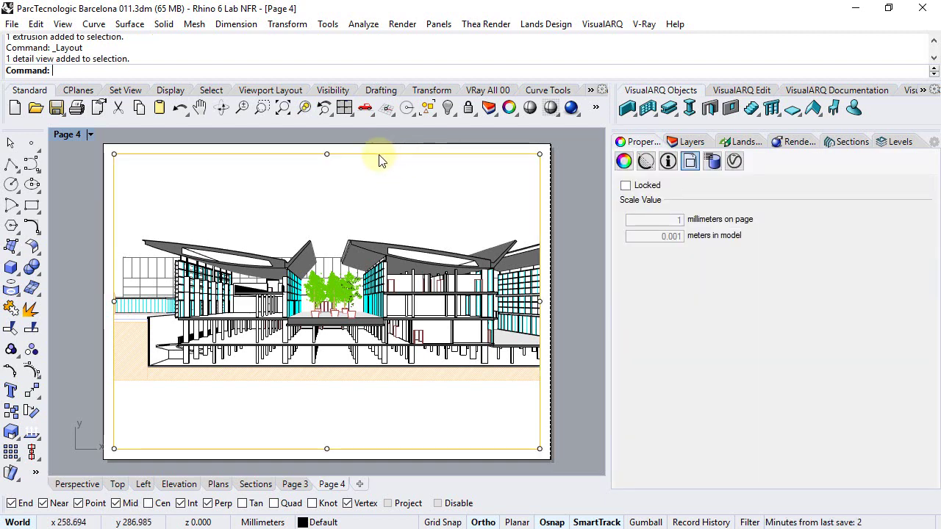
click(11, 412)
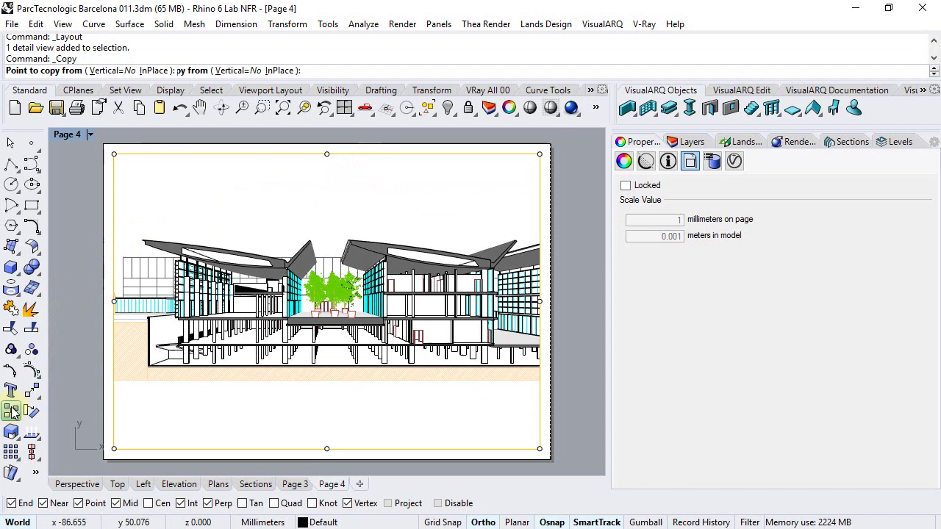
click(158, 70)
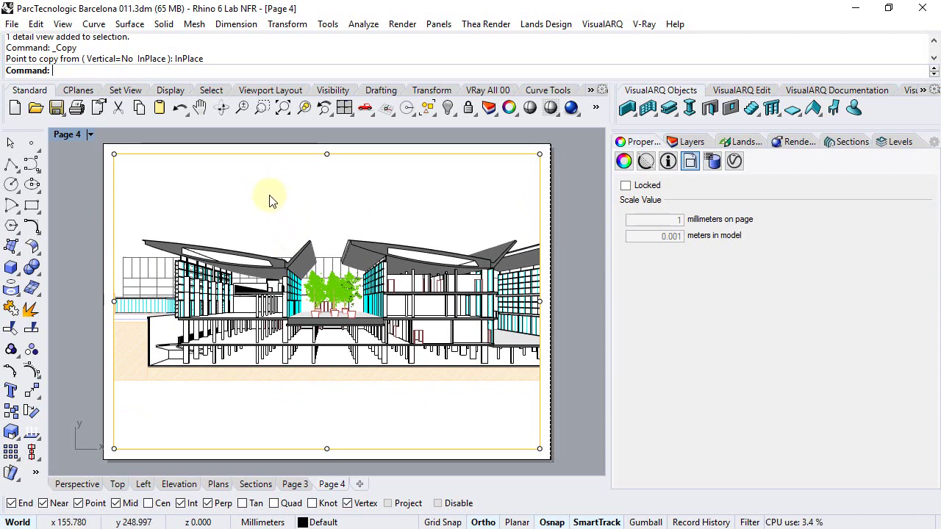
key(Escape)
Set the top section detail's display mode to Arctic
double_click(248, 195)
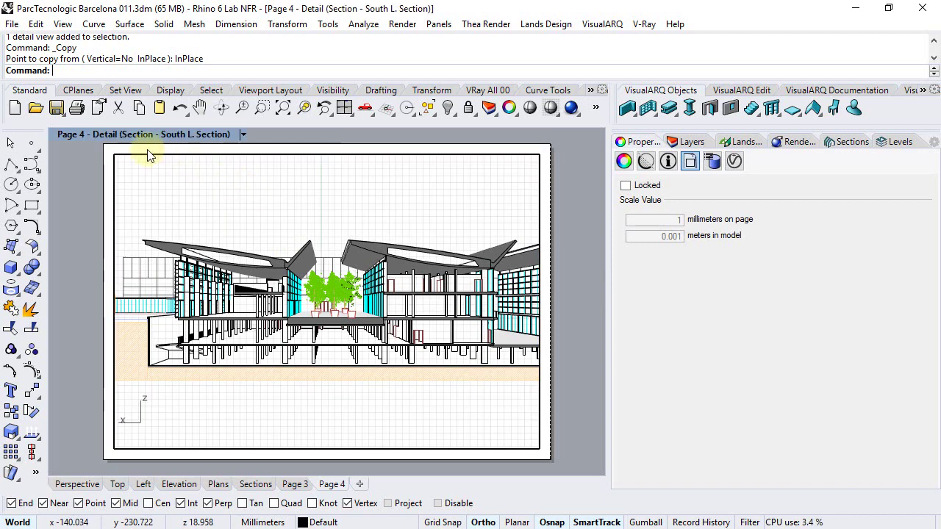
click(242, 135)
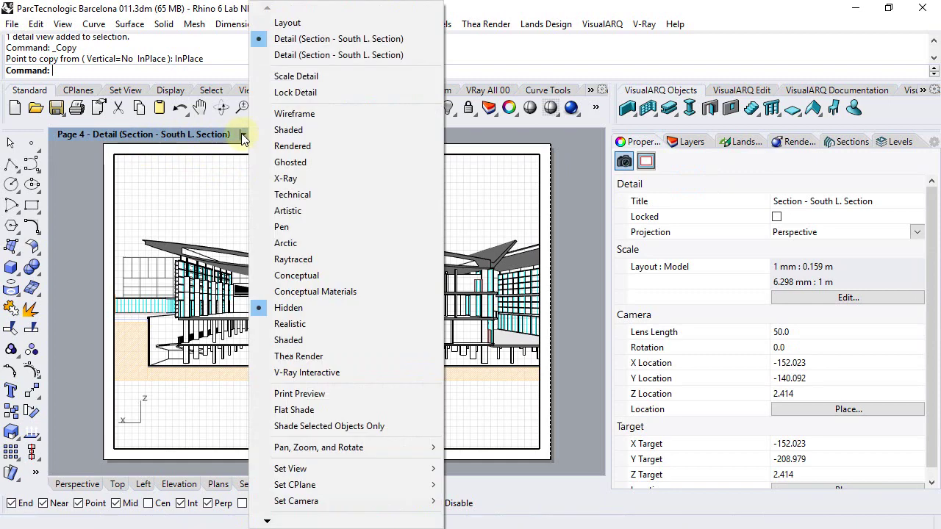
click(287, 245)
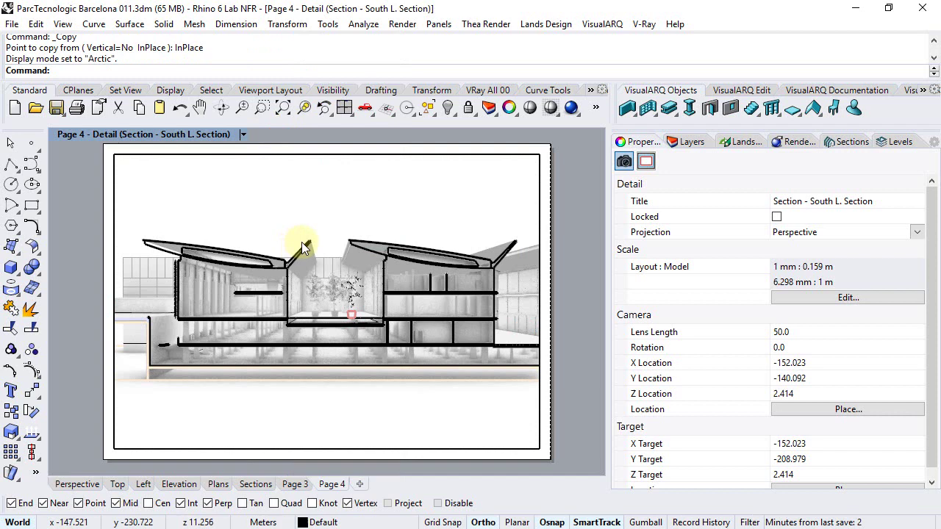
double_click(561, 289)
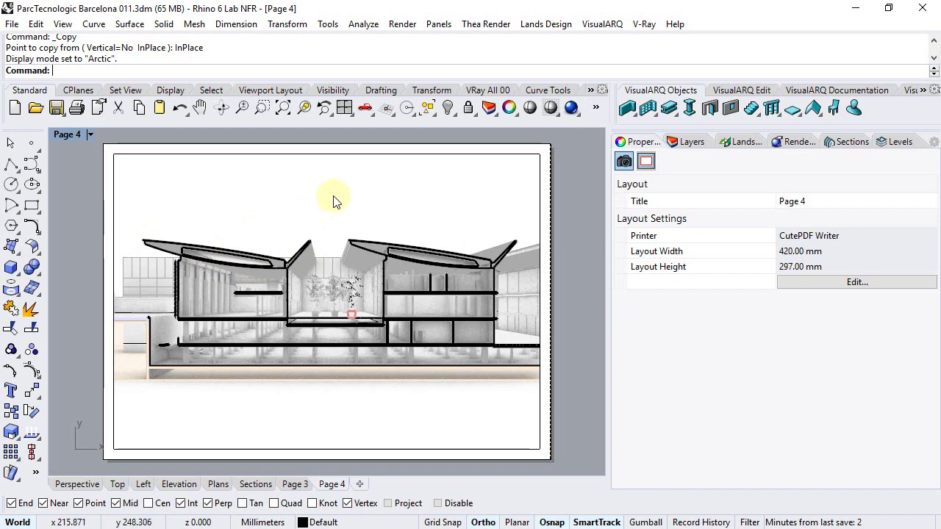
Turn off Show edges for clipping plane objects in the Arctic display mode options
click(328, 23)
click(360, 346)
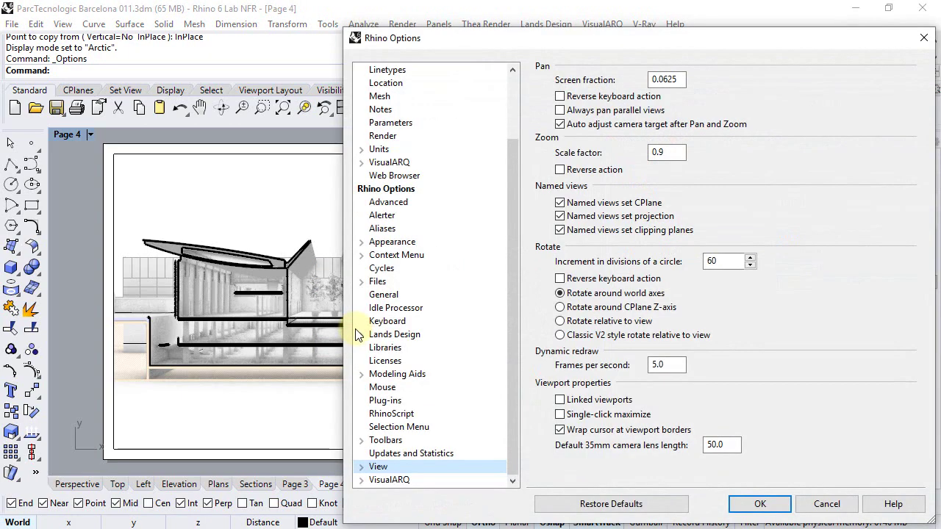
click(362, 467)
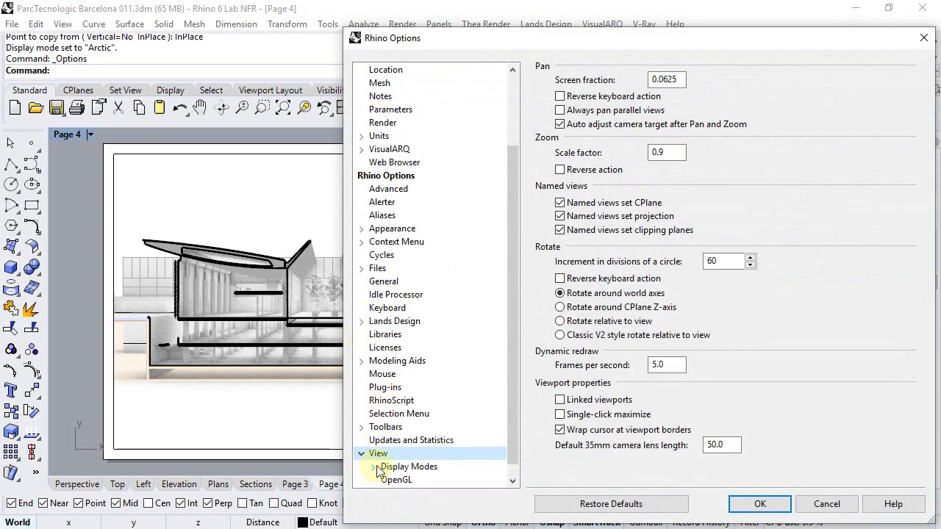
click(373, 466)
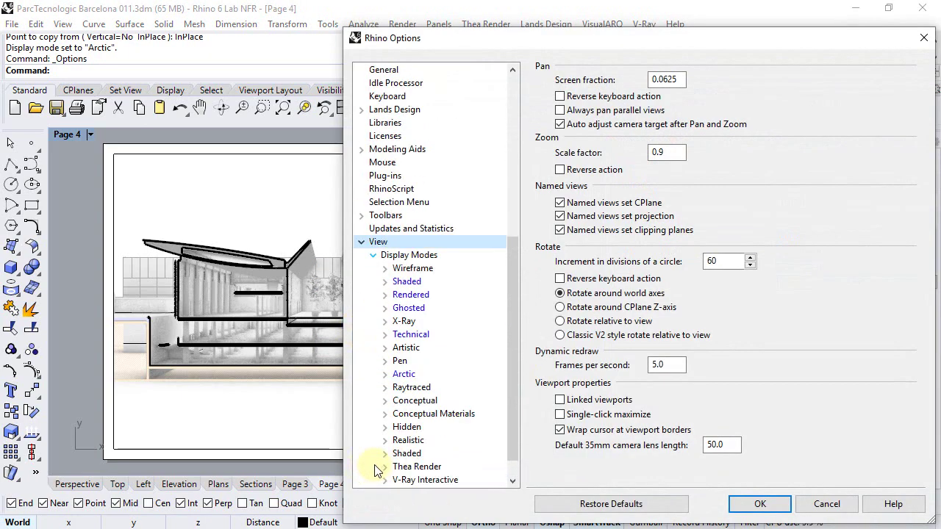
click(406, 375)
click(609, 510)
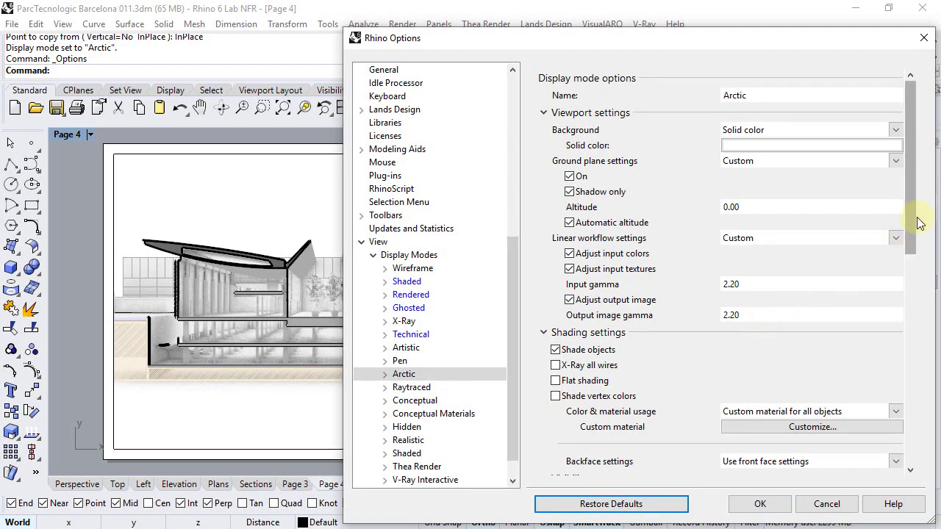
drag(914, 212, 910, 421)
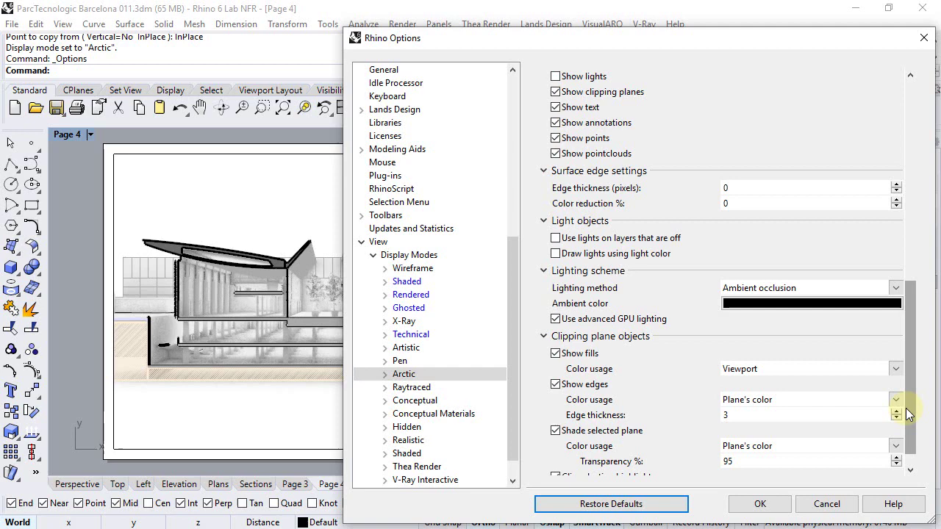
click(556, 384)
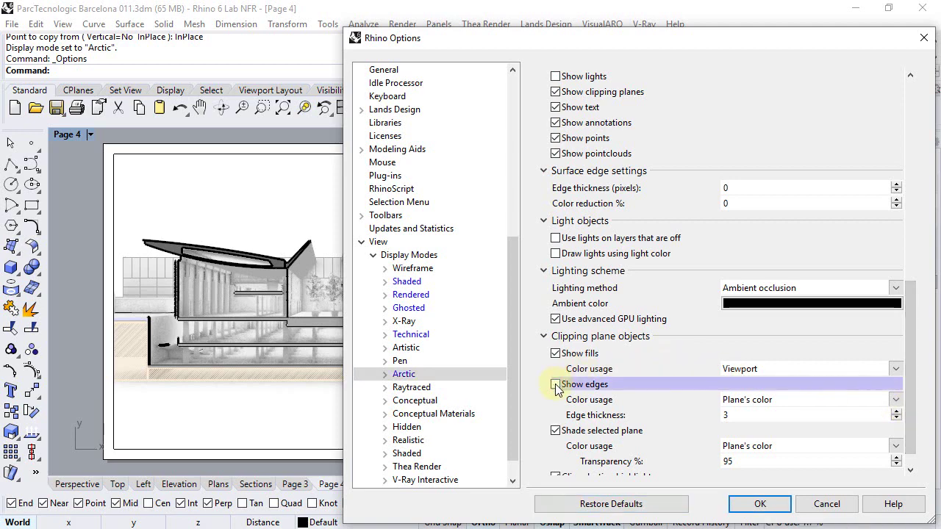
click(760, 505)
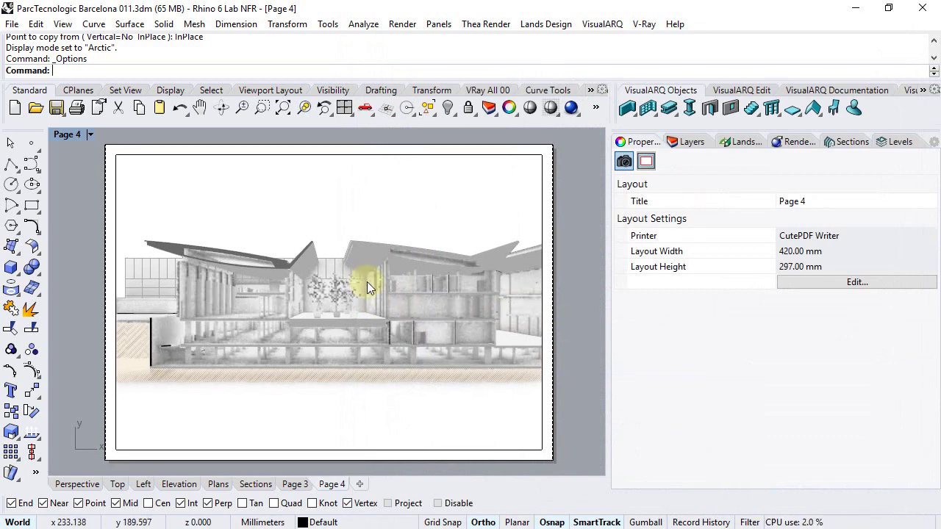
Print Page 4 to CutePDF Writer as A3 landscape vector output
key(Left)
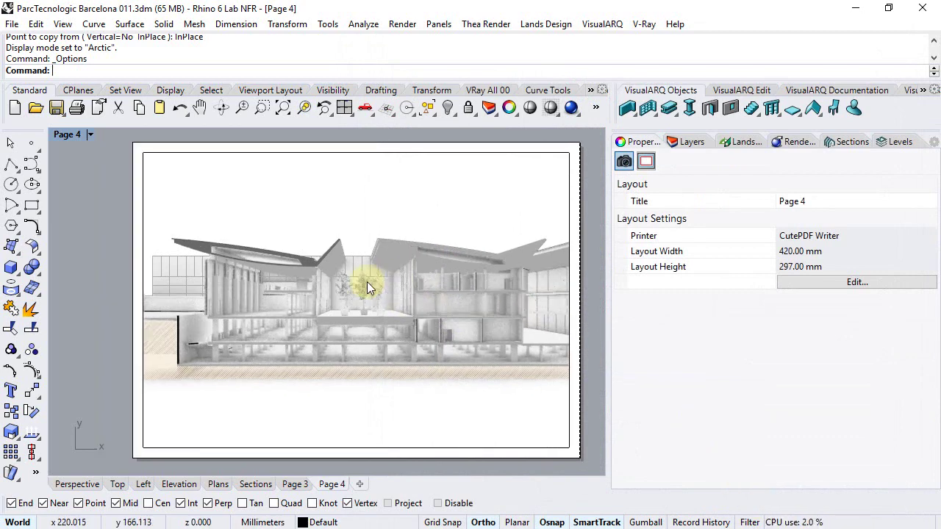
click(77, 108)
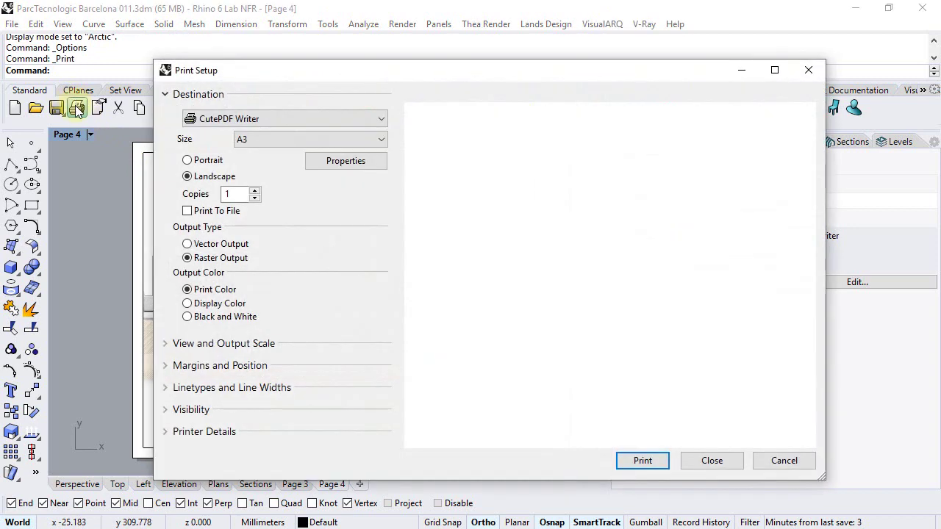
click(188, 245)
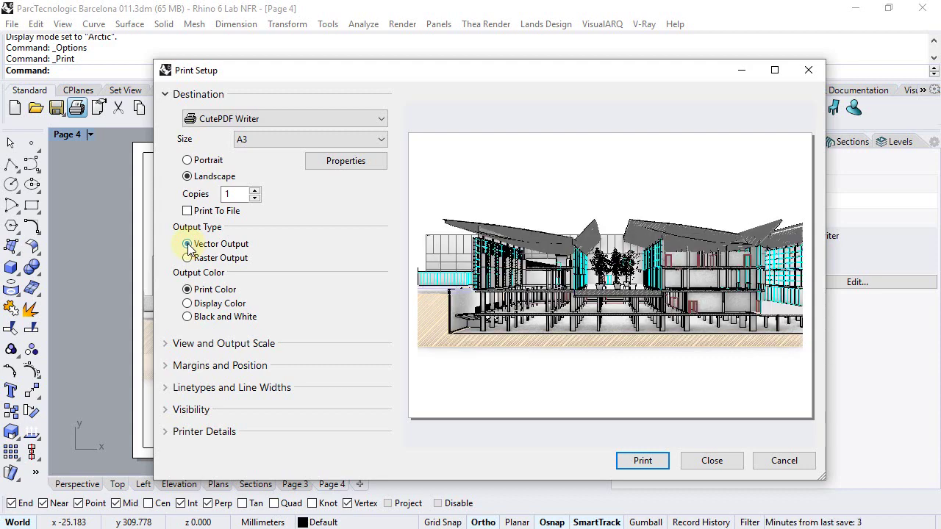
click(642, 460)
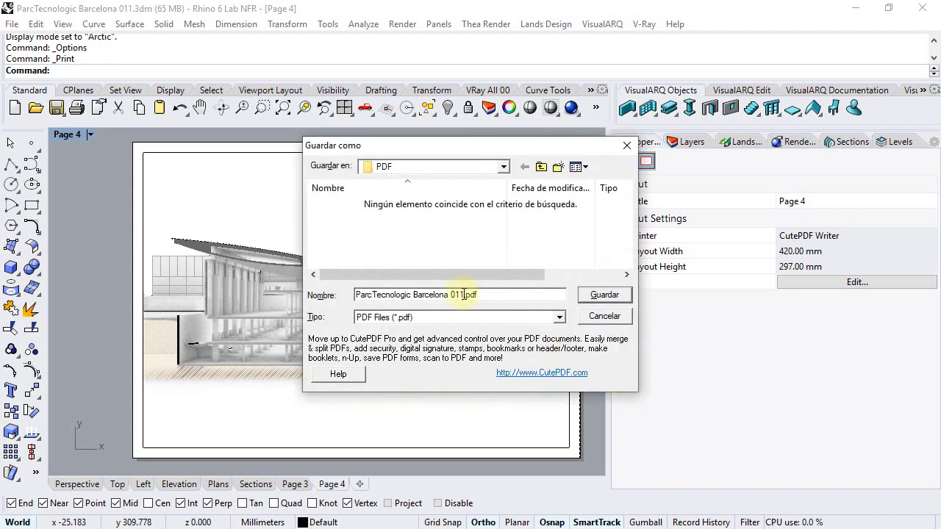
Save the PDF as 'Perspective Section' and open it in Acrobat Reader
drag(464, 295, 298, 285)
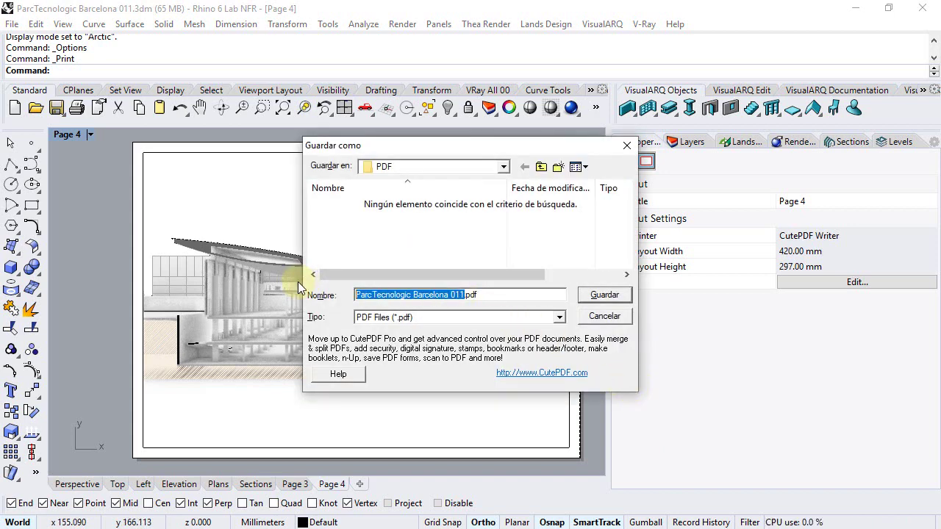
text(Per)
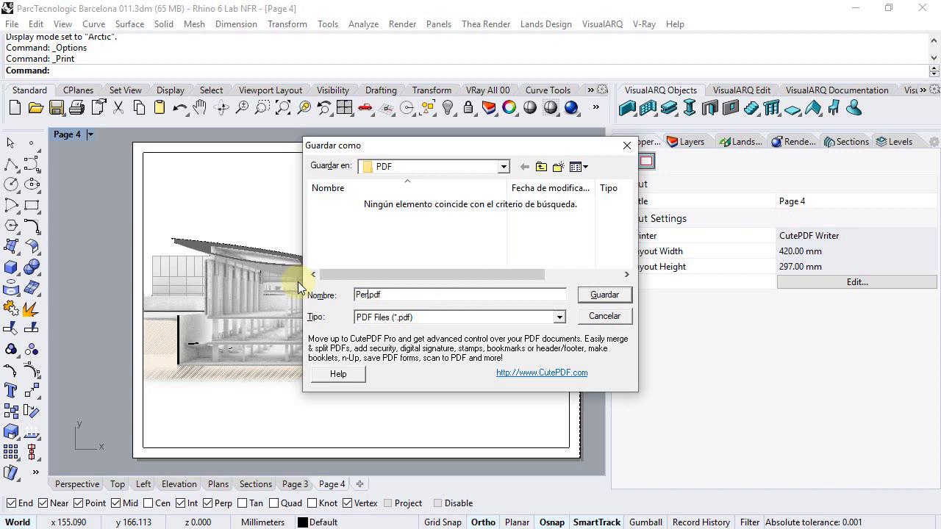
text(spective Sec)
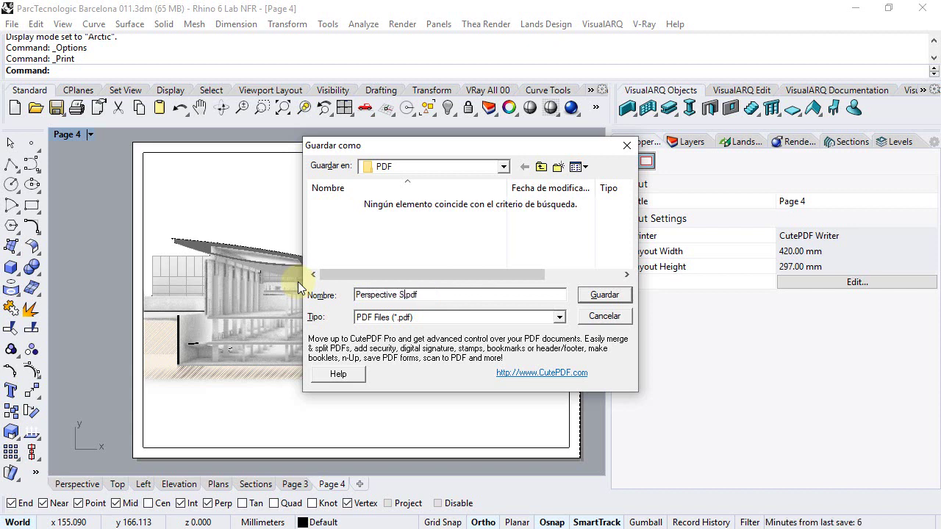
text(tion)
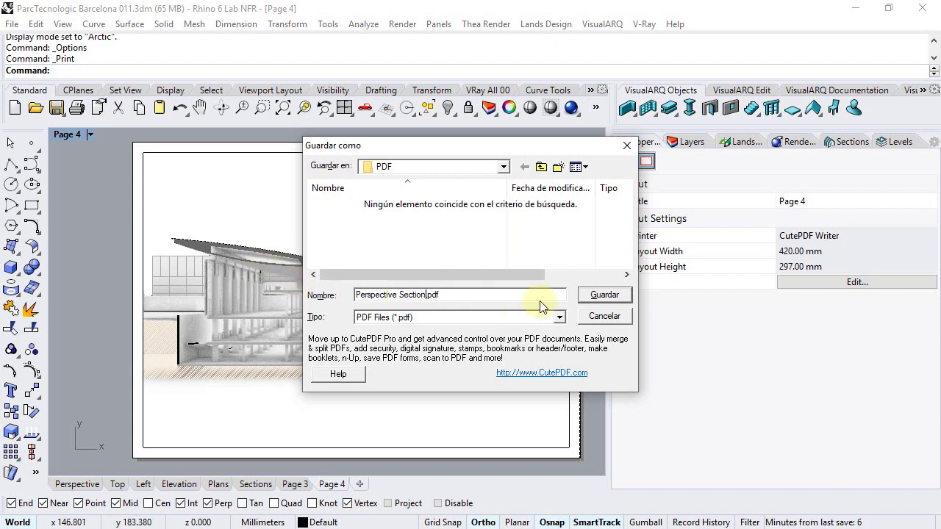
click(605, 296)
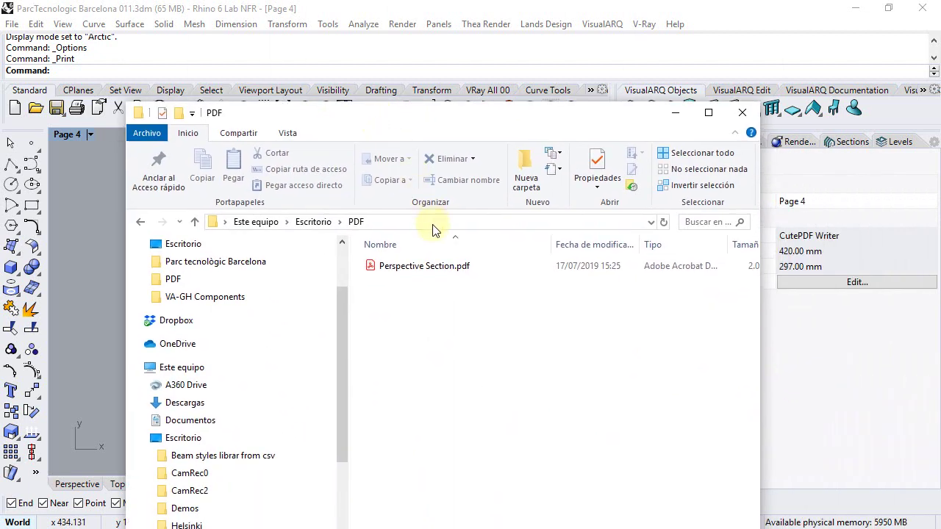
click(421, 269)
double_click(422, 269)
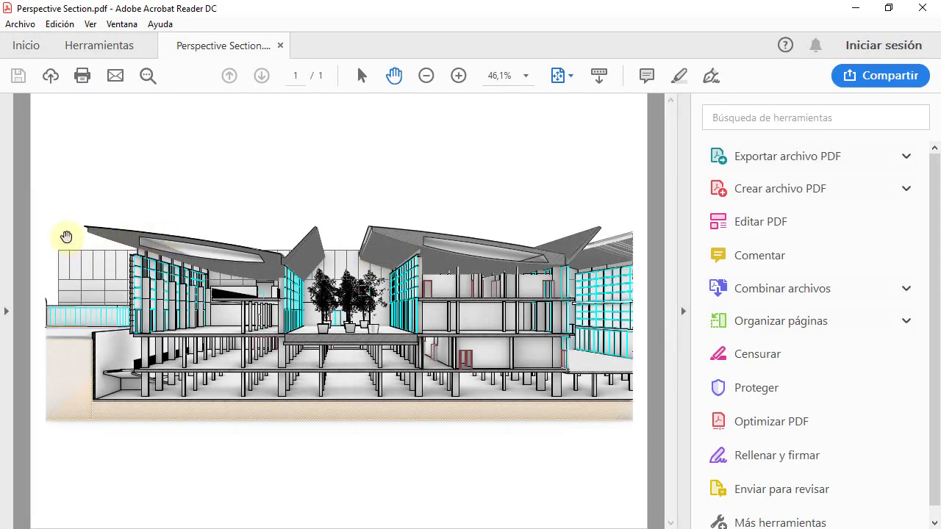
Zoom in on the roof edge and pan down to the glazed facade
ctrl+scroll(70, 236, up, 7)
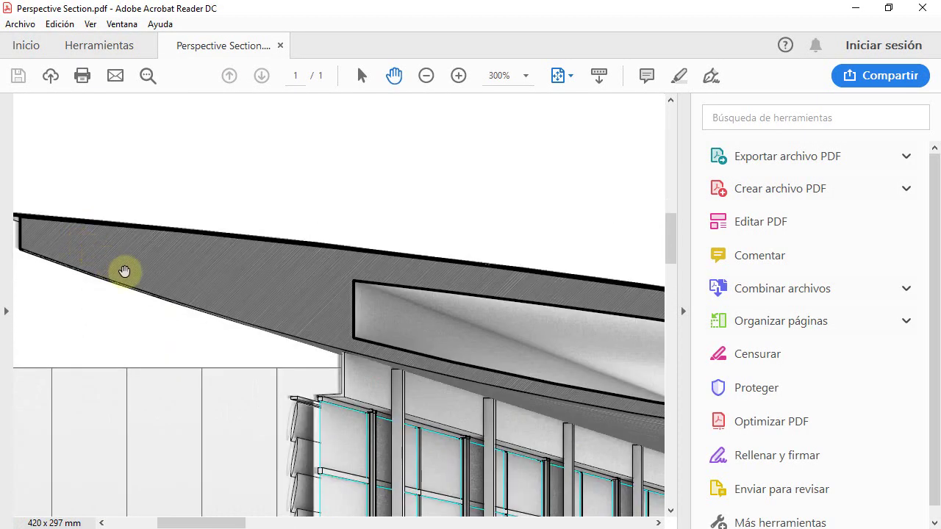
drag(409, 319, 198, 217)
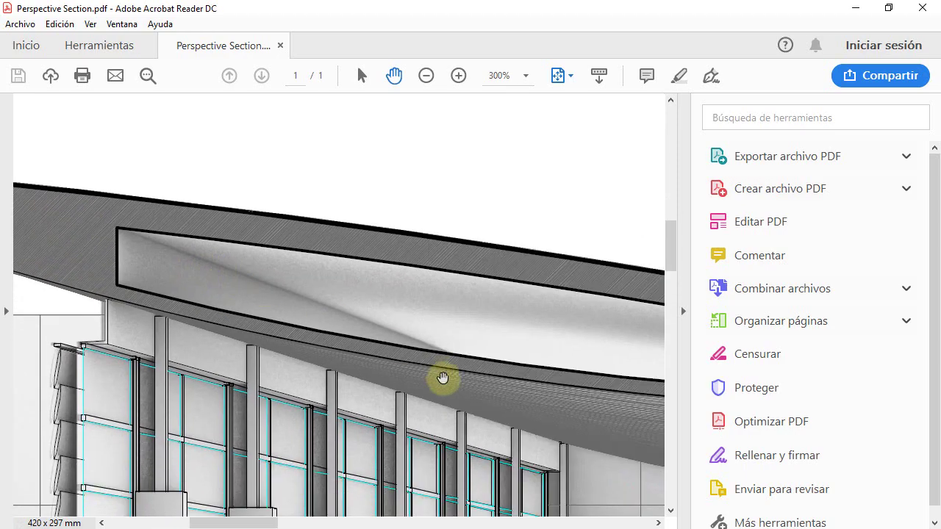